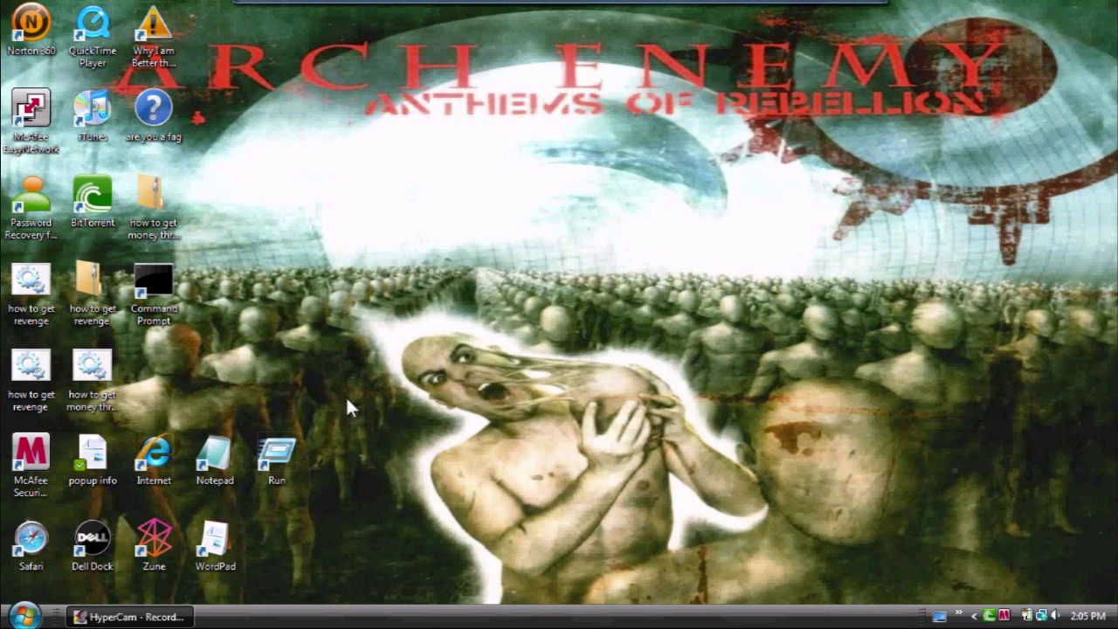
Step: Launch Notepad from its desktop shortcut to get a blank untitled document
{"action": "double_click", "coordinate": [216, 451]}
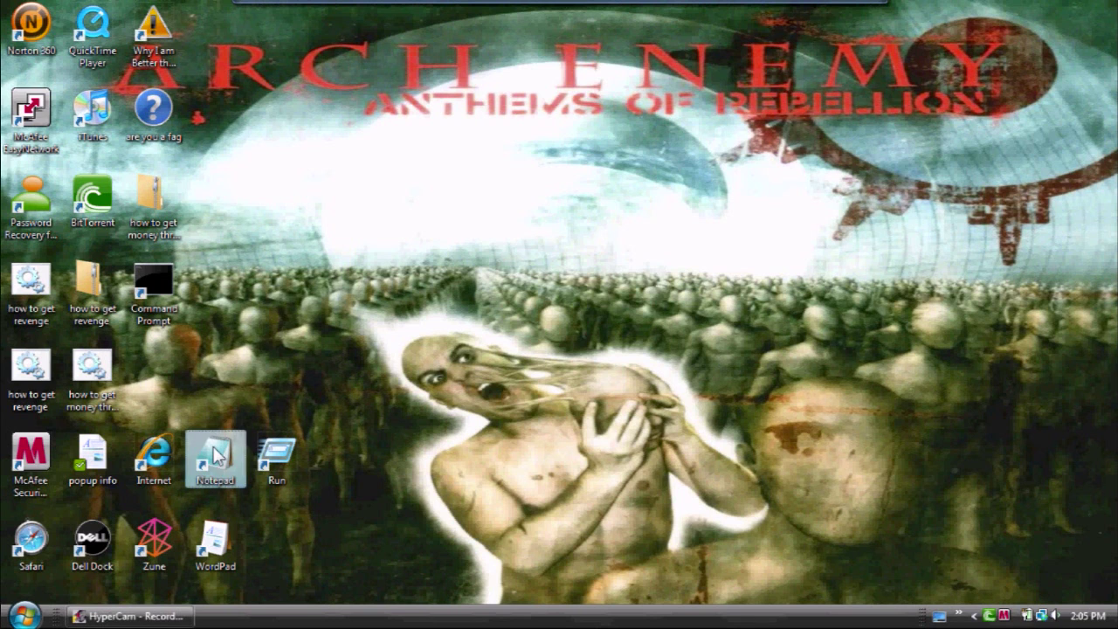
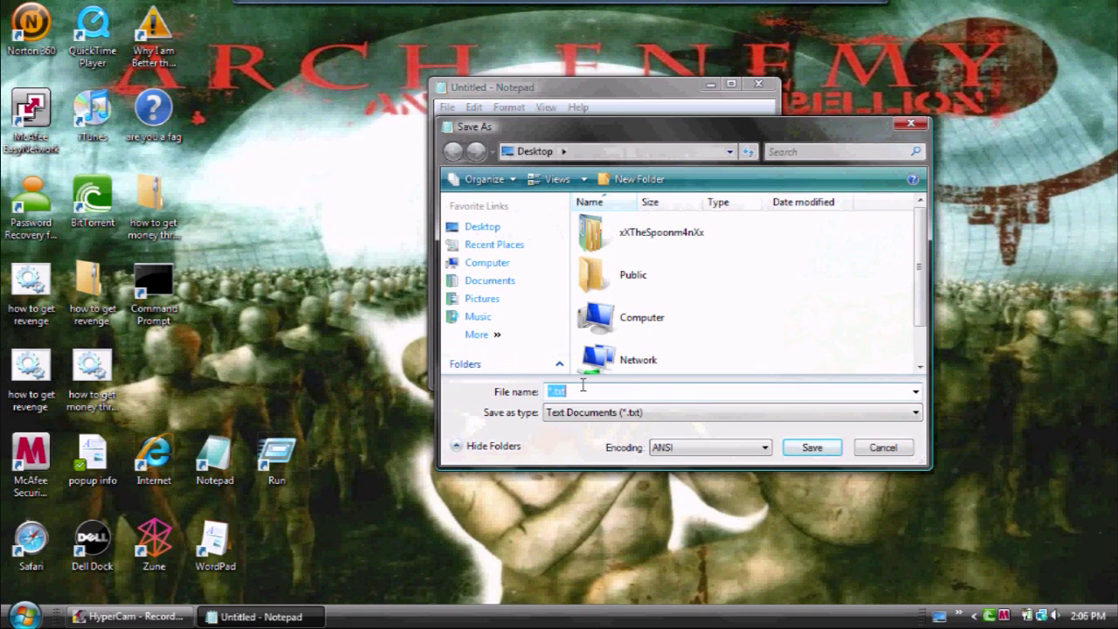
Step: Type 'callit whatever' over the selected *.txt in the File name box
{"action": "type", "text": "call"}
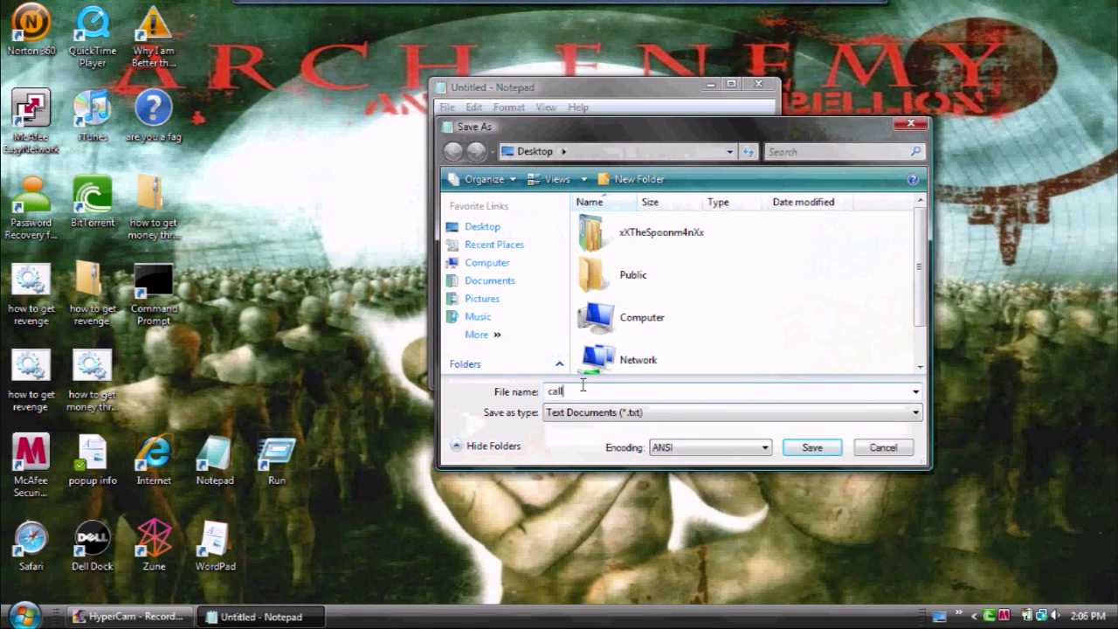
{"action": "type", "text": "it what"}
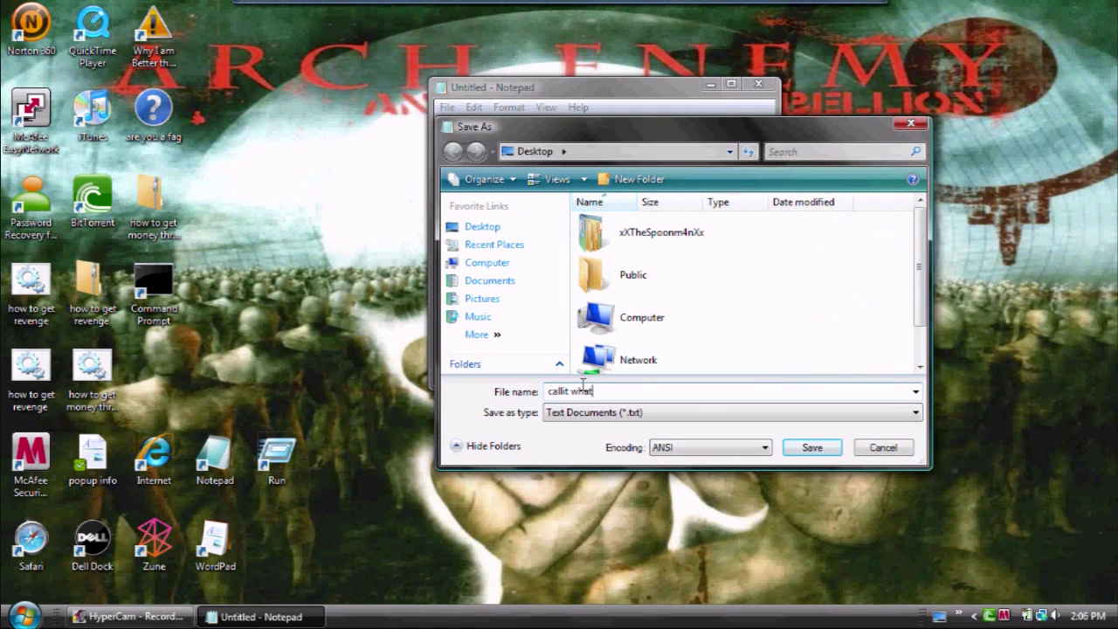
{"action": "type", "text": "ever"}
Step: Correct the file name to 'call it whatever.bat', adding the missing l and the .bat extension
{"action": "left_click", "coordinate": [561, 392]}
{"action": "key", "text": "BackSpace"}
{"action": "key", "text": "shift+F10"}
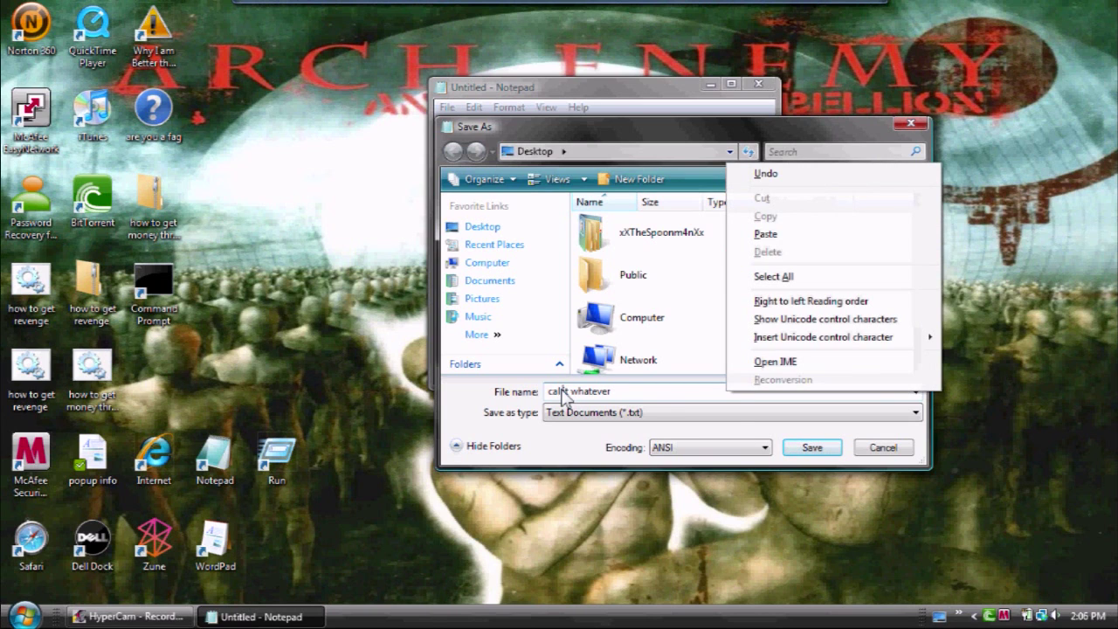
{"action": "left_click", "coordinate": [647, 389]}
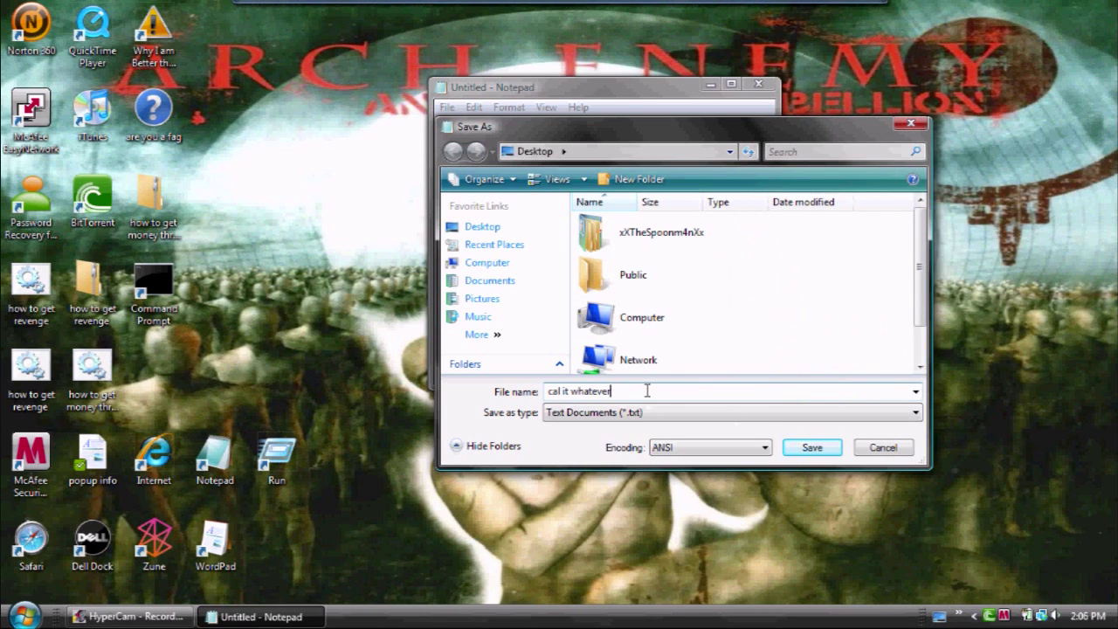
{"action": "left_click", "coordinate": [561, 391]}
{"action": "type", "text": "l"}
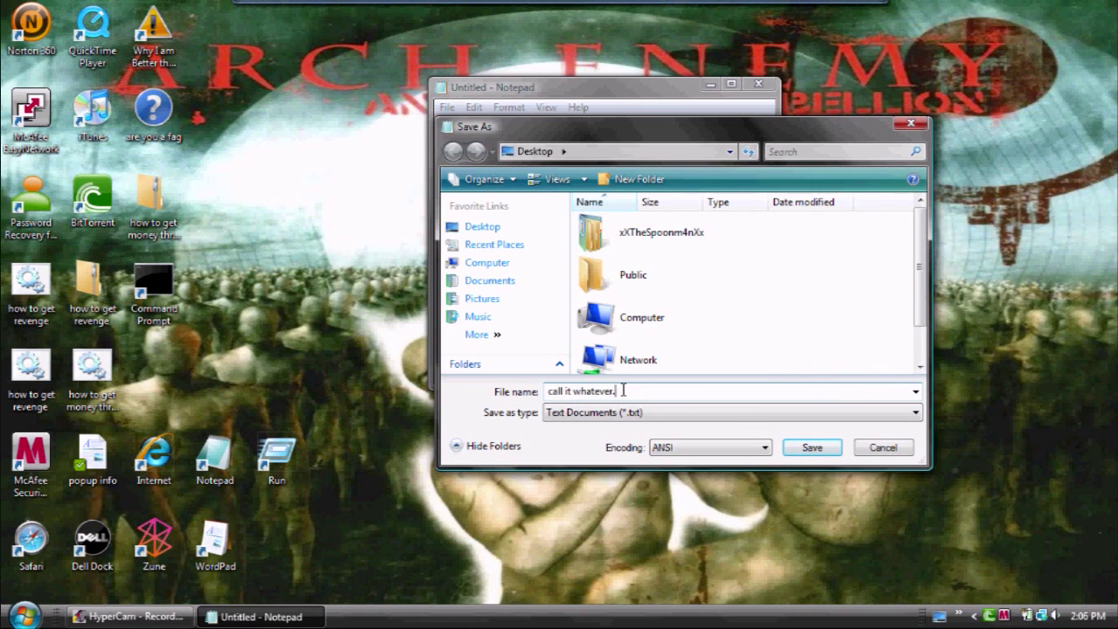
{"action": "type", "text": ".bat"}
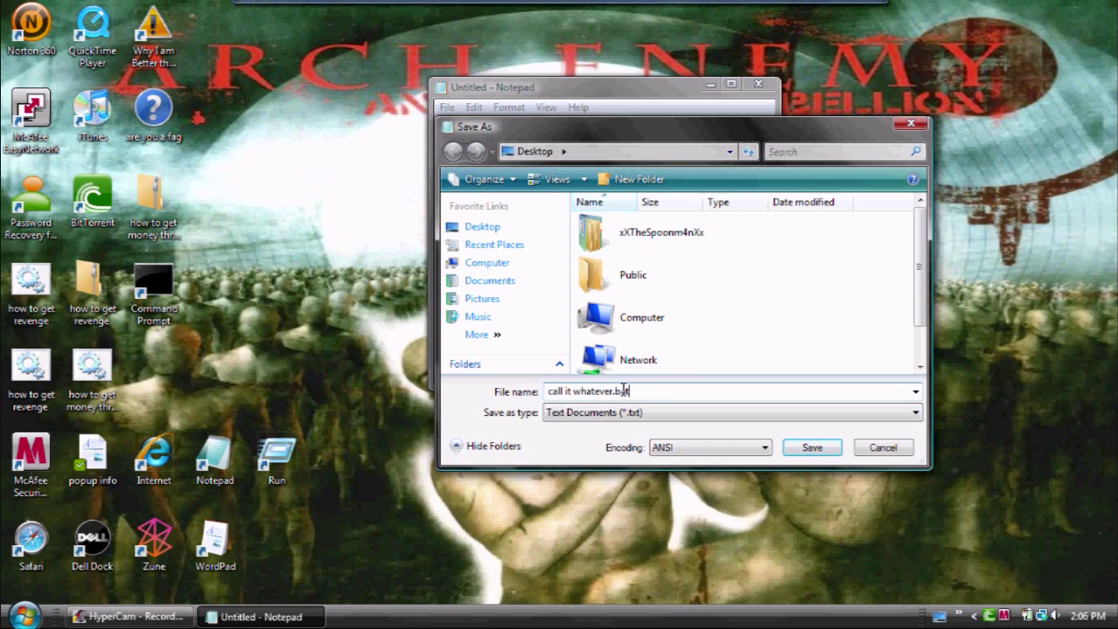
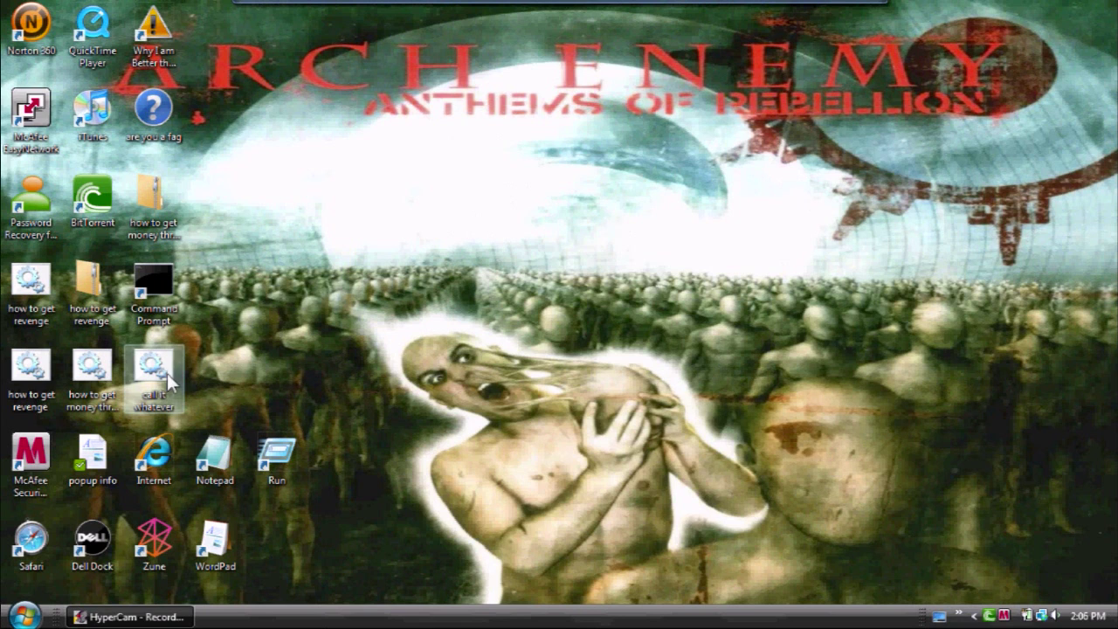
Step: Move the call it whatever batch file mid-desktop and zip it as 'call it whatever'
{"action": "left_click_drag", "start_coordinate": [167, 374], "coordinate": [510, 283]}
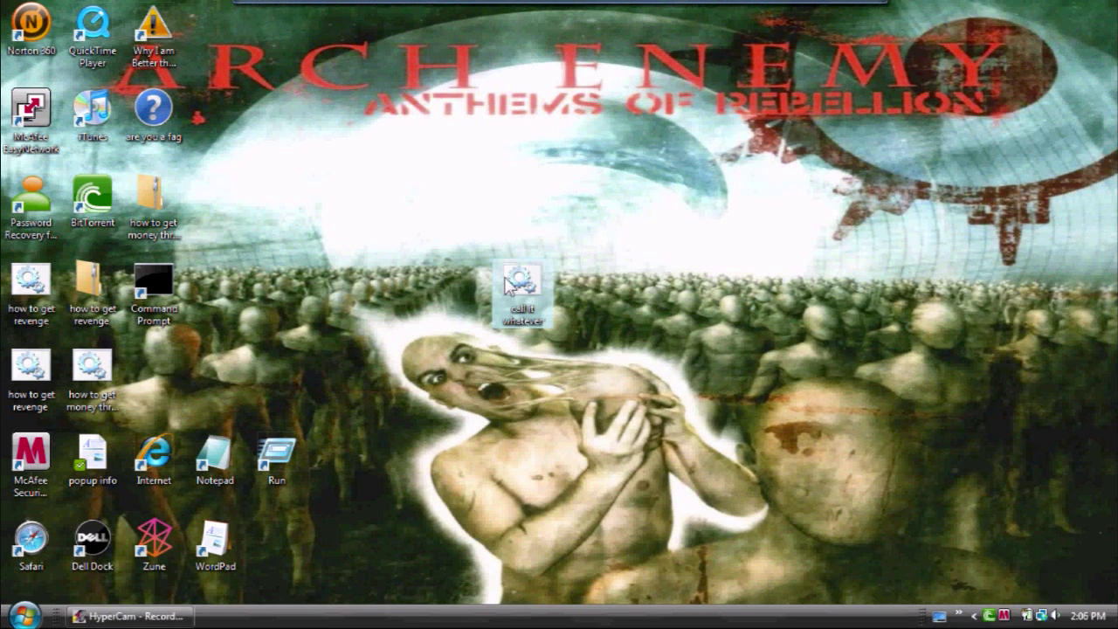
{"action": "left_click", "coordinate": [599, 253]}
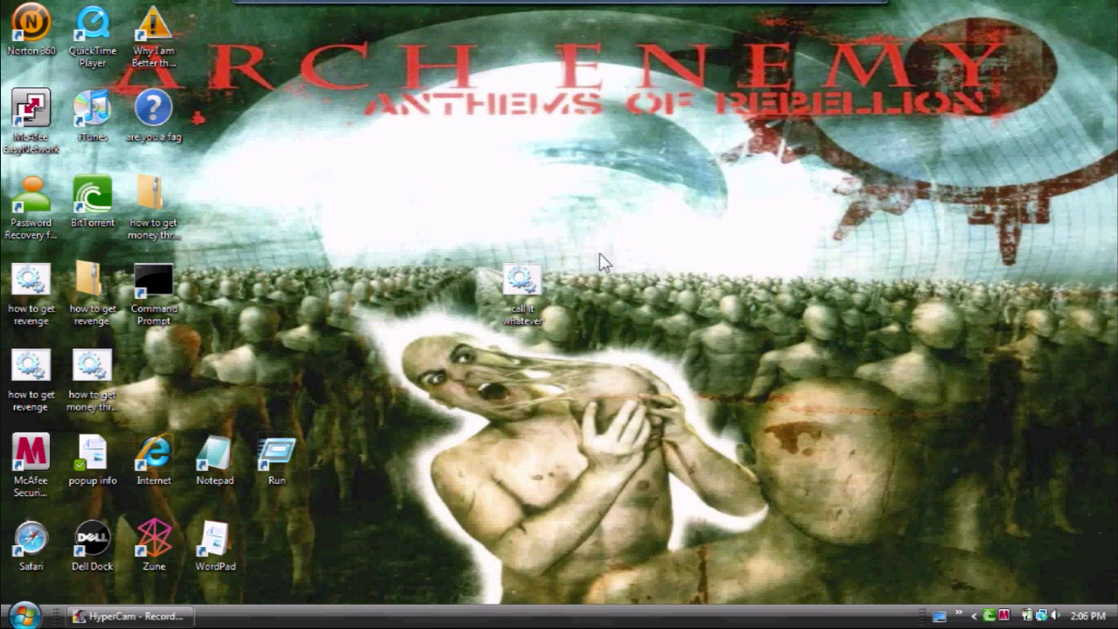
{"action": "right_click", "coordinate": [524, 307]}
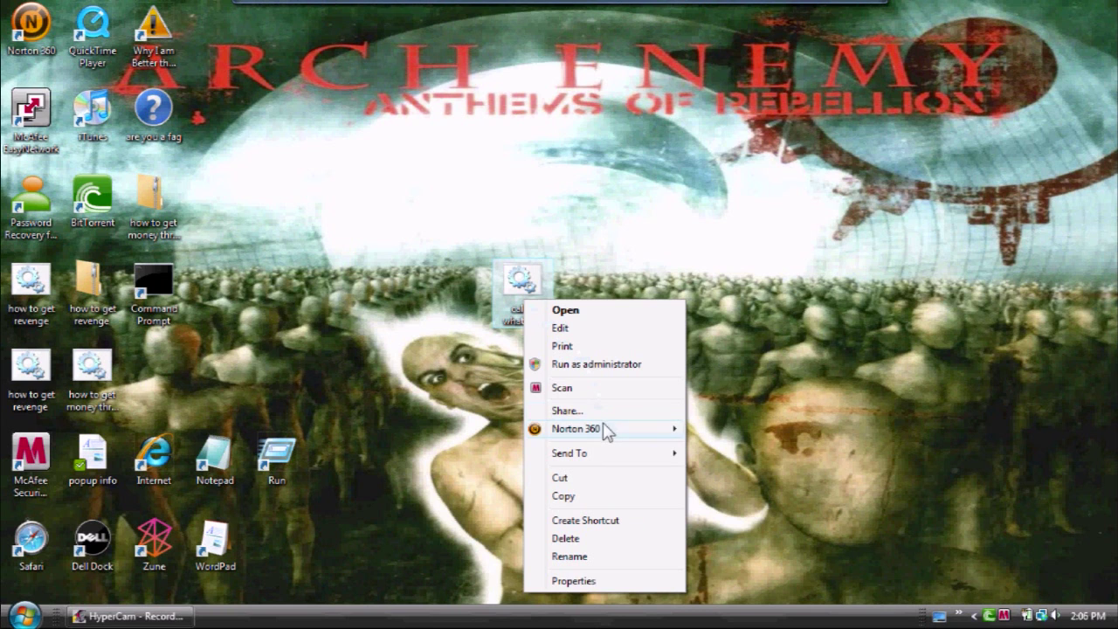
{"action": "mouse_move", "coordinate": [609, 460]}
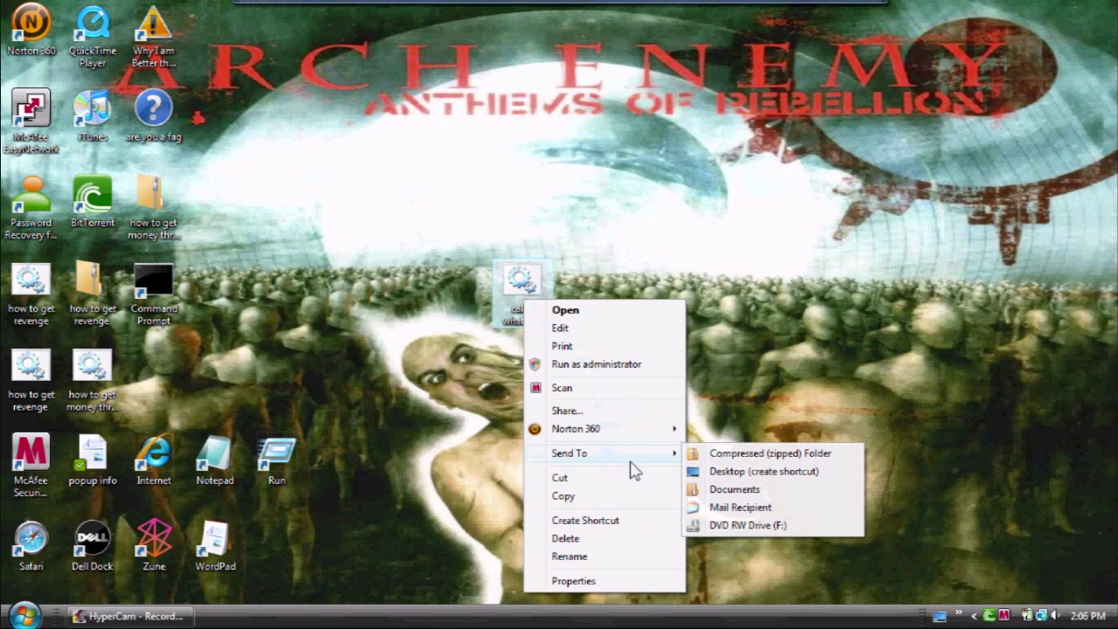
{"action": "left_click", "coordinate": [754, 454]}
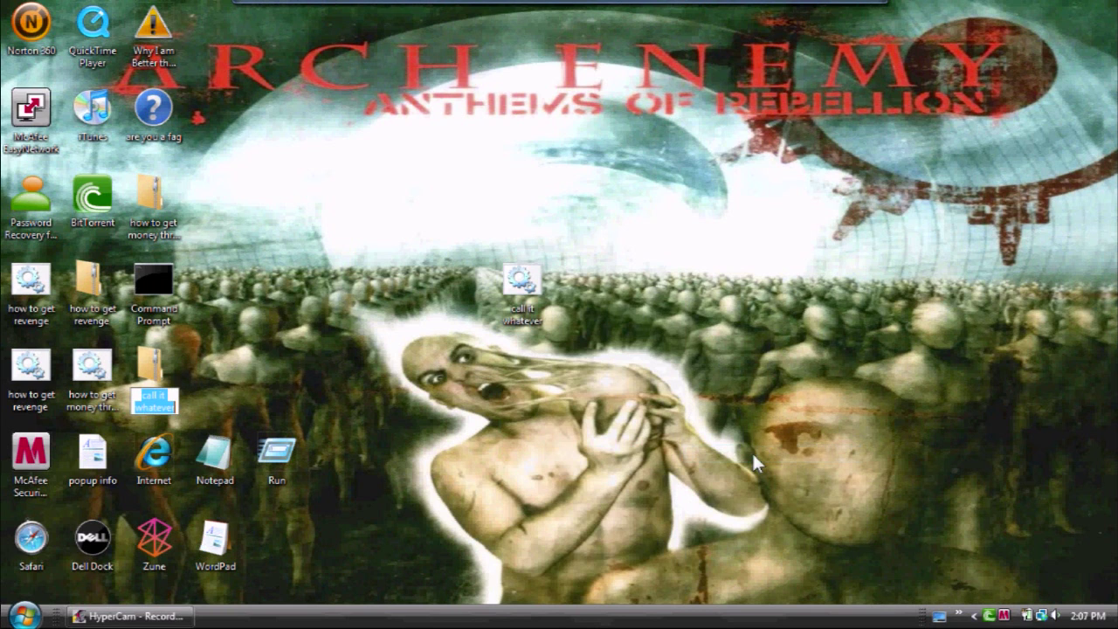
{"action": "left_click", "coordinate": [155, 365]}
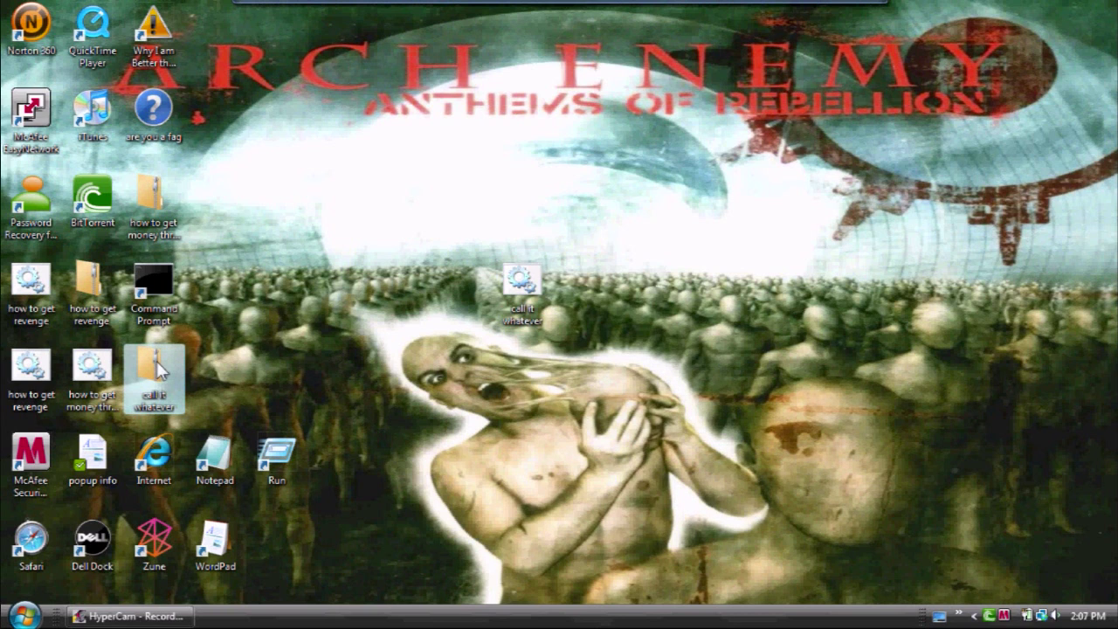
Step: Launch Internet Explorer and enter msn.co in the address bar to get search results
{"action": "left_click", "coordinate": [386, 275]}
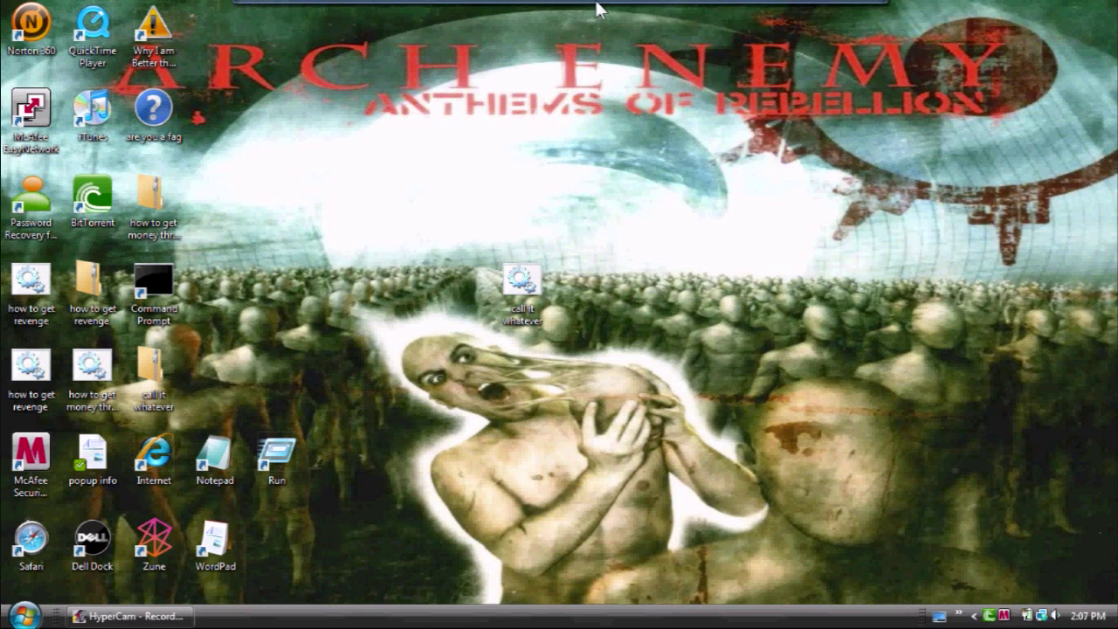
{"action": "mouse_move", "coordinate": [601, 8]}
{"action": "left_click", "coordinate": [583, 26]}
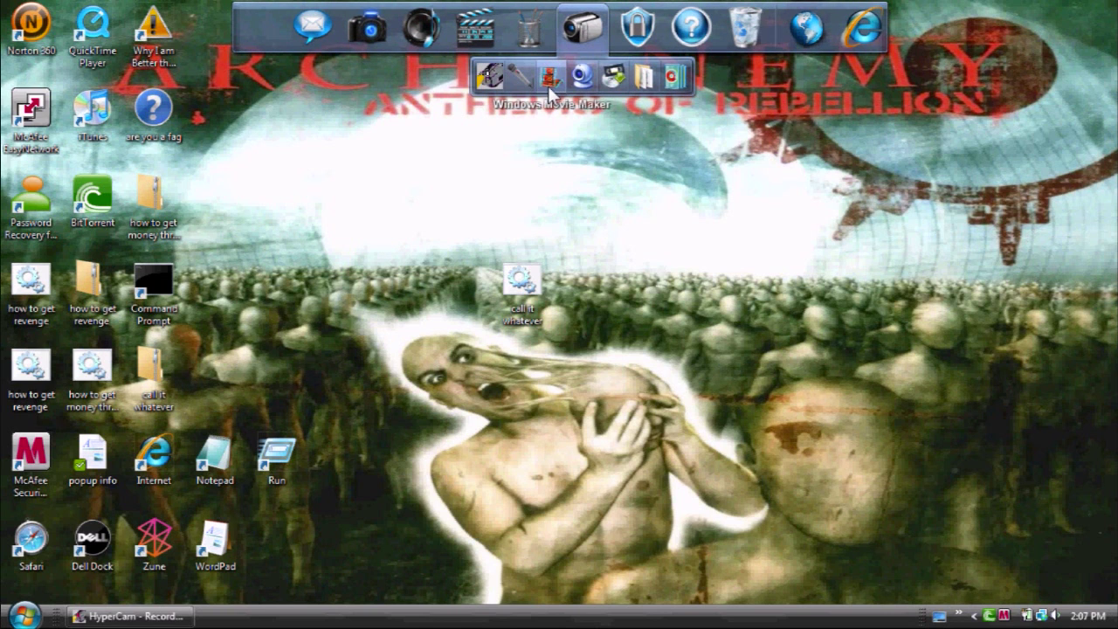
{"action": "left_click", "coordinate": [874, 28]}
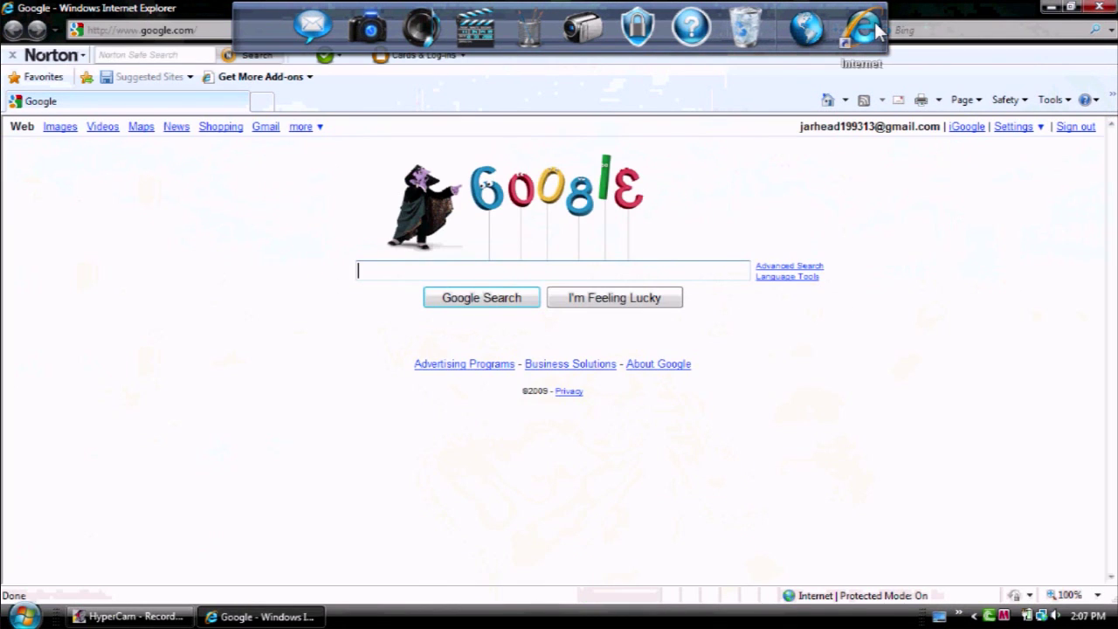
{"action": "left_click", "coordinate": [156, 30]}
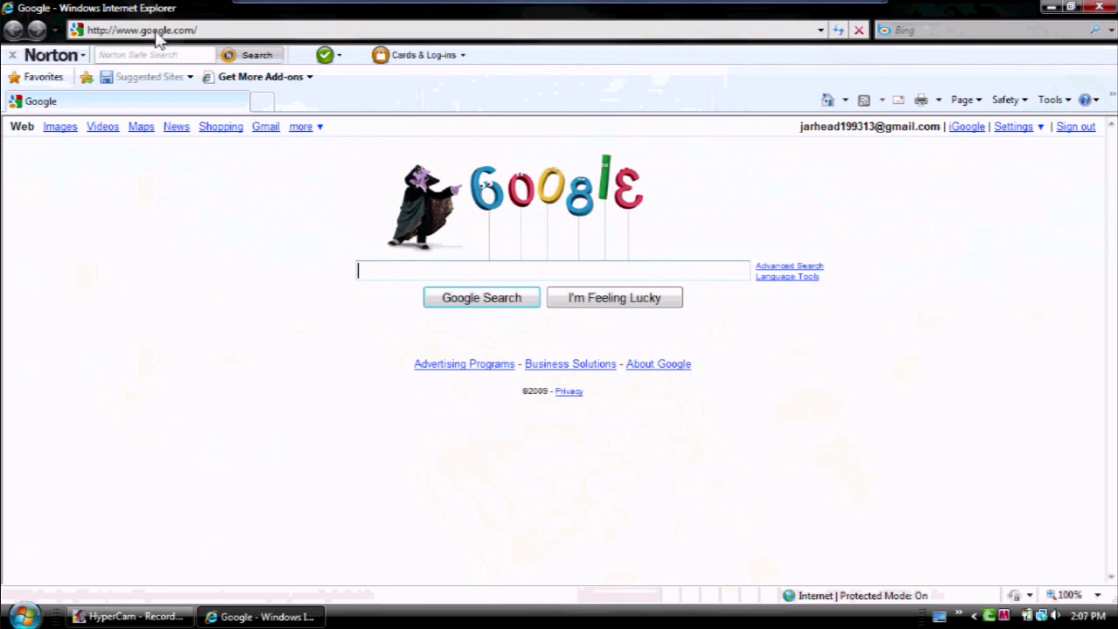
{"action": "type", "text": "msn"}
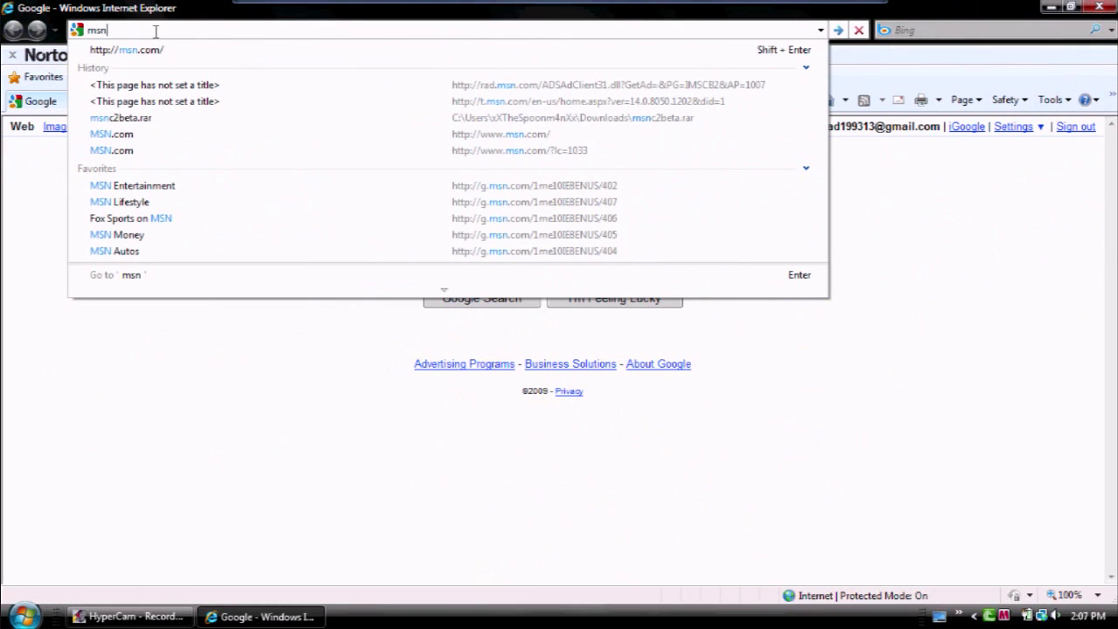
{"action": "type", "text": ".co"}
{"action": "key", "text": "Return"}
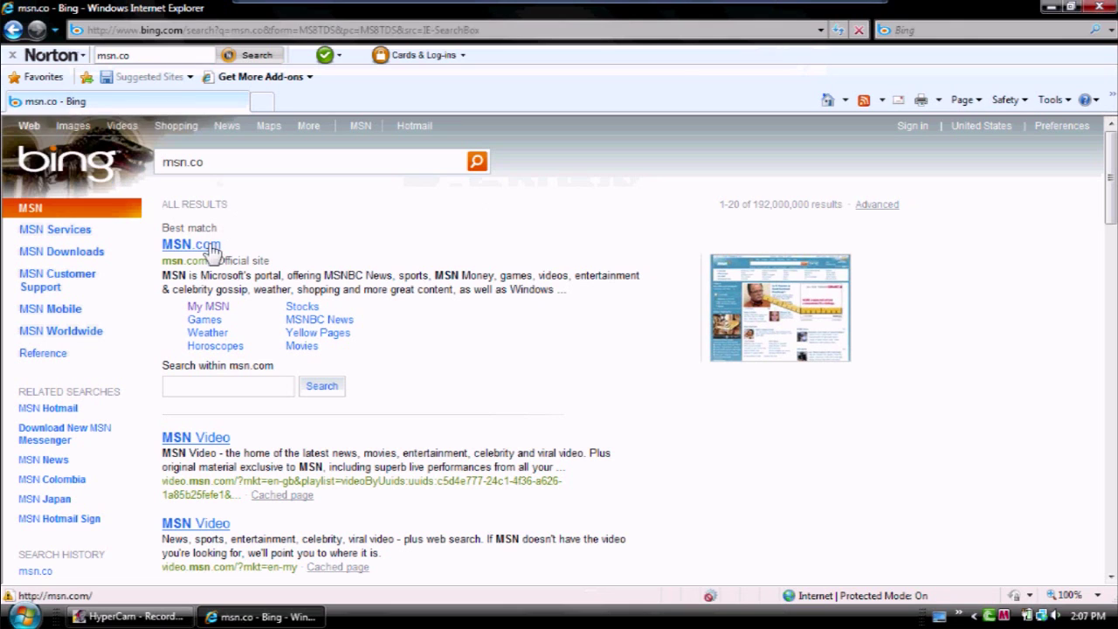
Step: Open MSN.com from the results and sign in using the autofilled credentials
{"action": "left_click", "coordinate": [212, 251]}
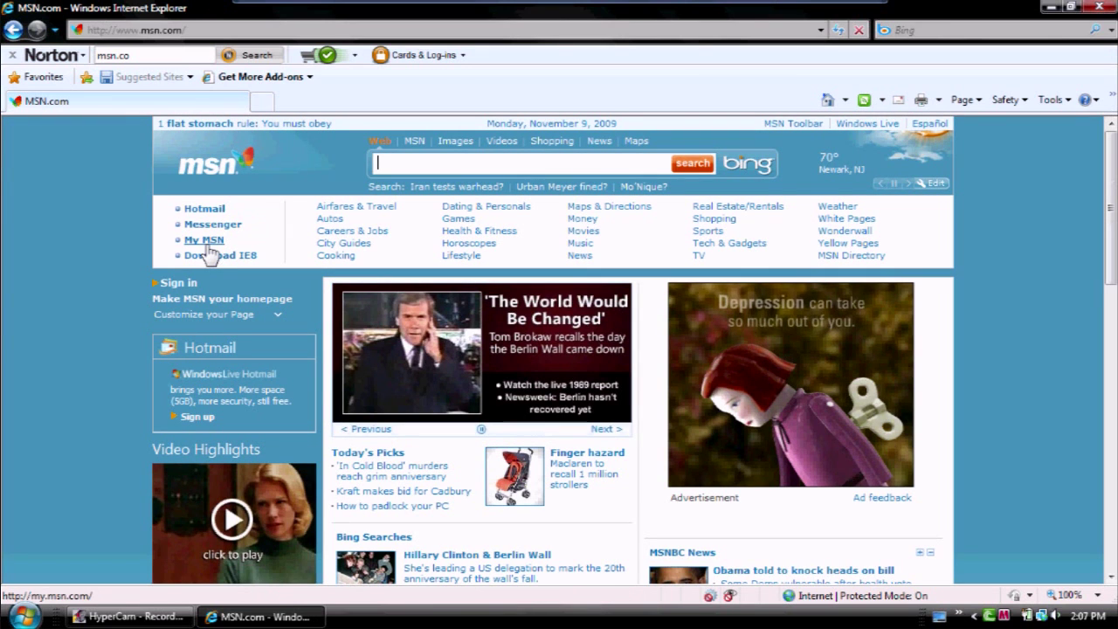
{"action": "left_click", "coordinate": [191, 288]}
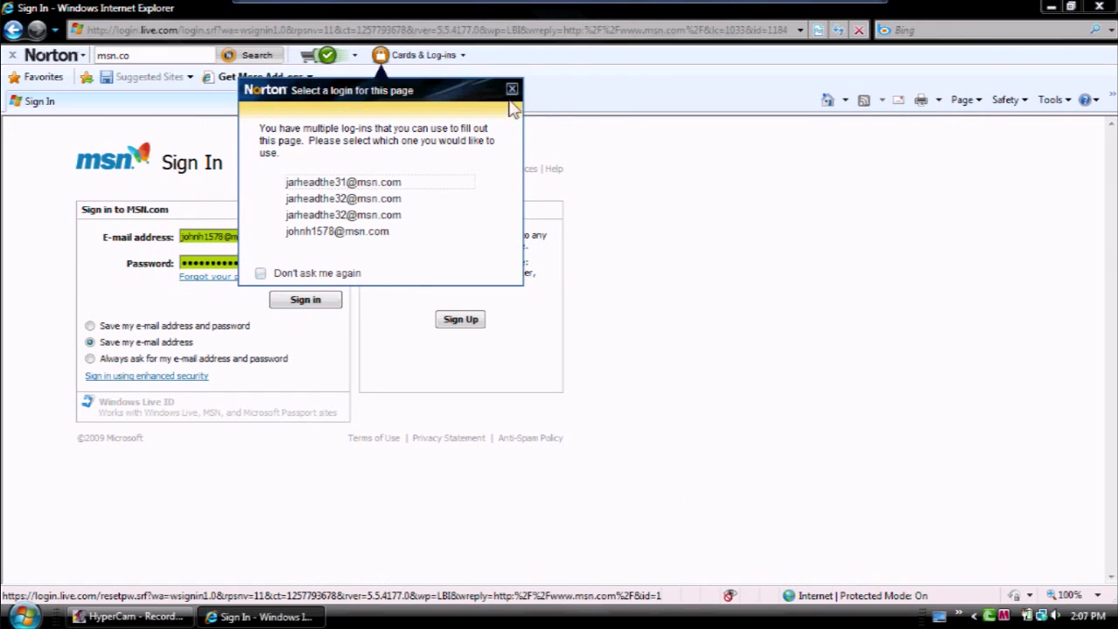
{"action": "left_click", "coordinate": [512, 89]}
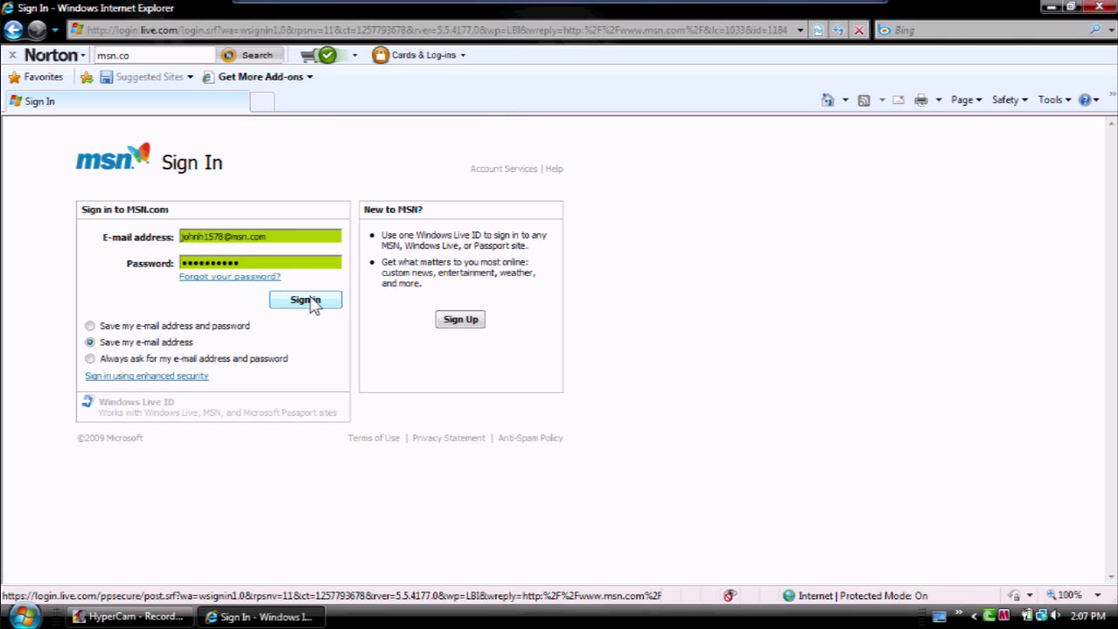
{"action": "left_click", "coordinate": [306, 300]}
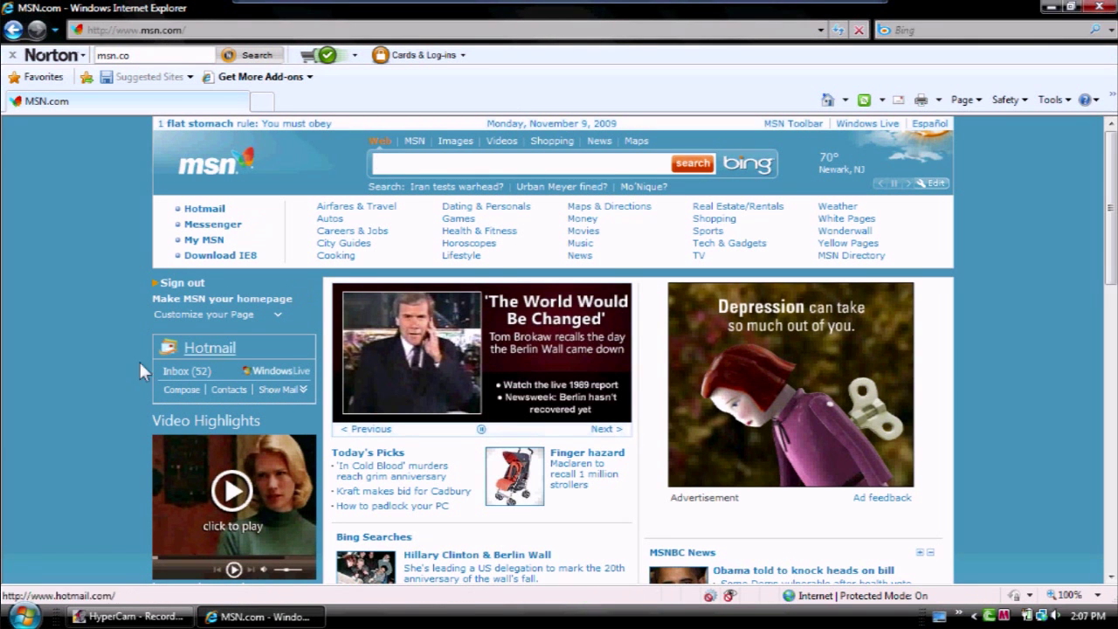
Step: Start a maximized new message to the recipient's e-mail address with subject 'whatever'
{"action": "left_click", "coordinate": [174, 391]}
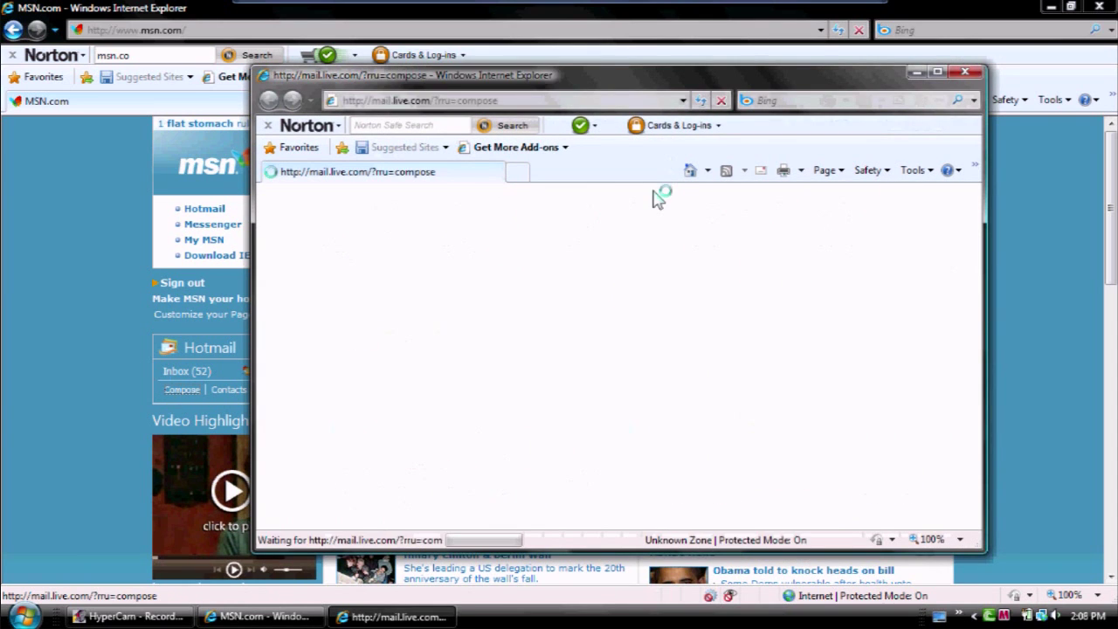
{"action": "left_click", "coordinate": [936, 73]}
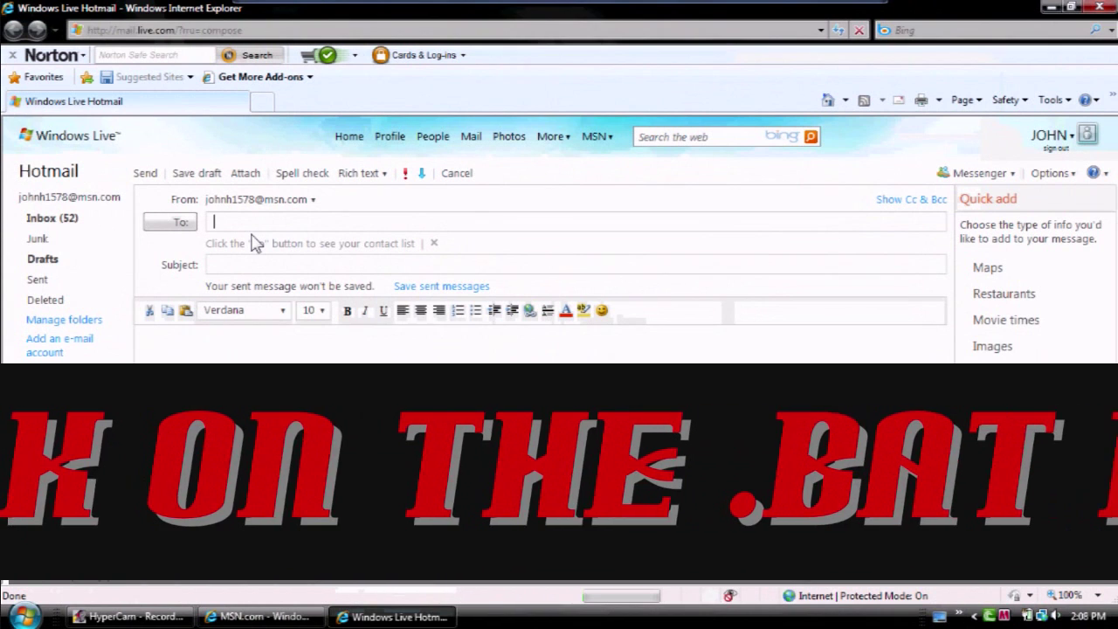
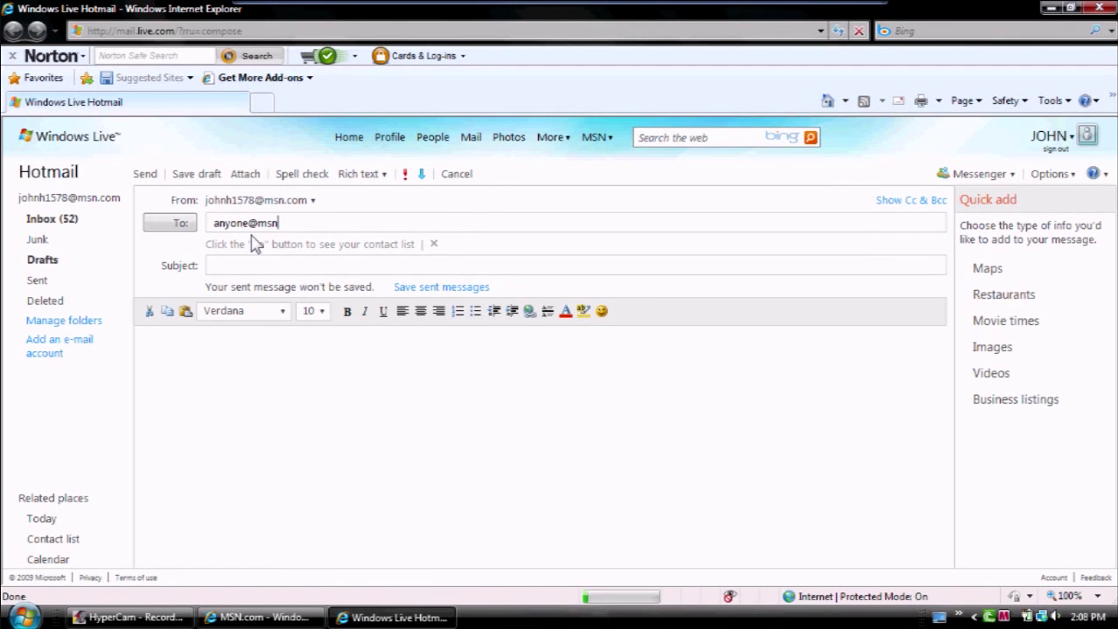
{"action": "left_click", "coordinate": [243, 261]}
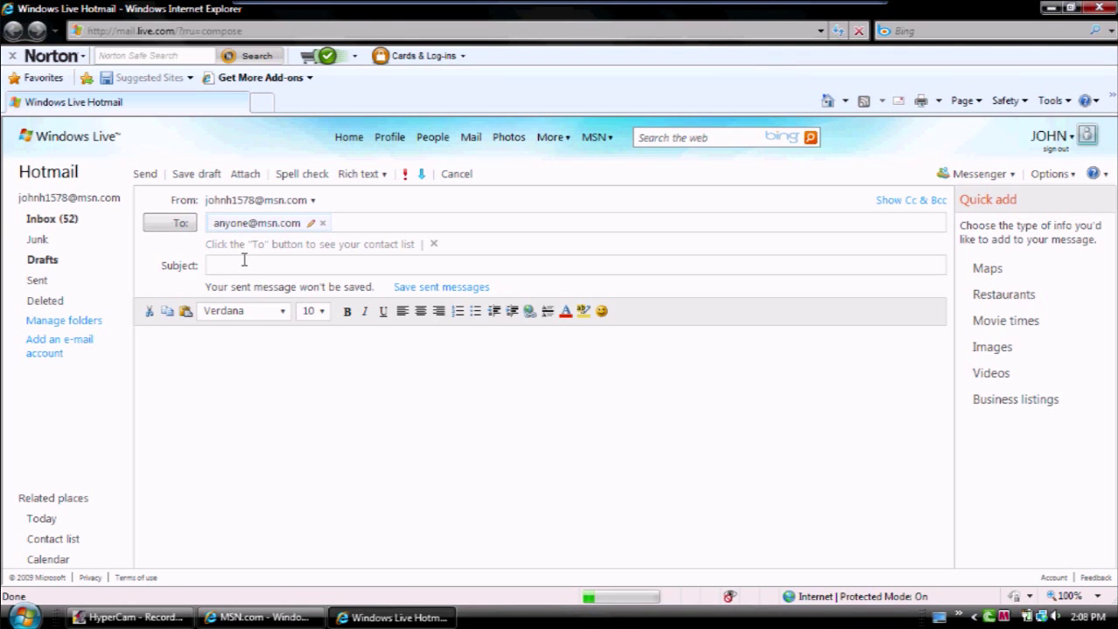
{"action": "type", "text": "whatever"}
{"action": "left_click", "coordinate": [199, 340]}
Step: Minimize the MSN window to reach the desktop and run a batch file there
{"action": "left_click", "coordinate": [288, 620]}
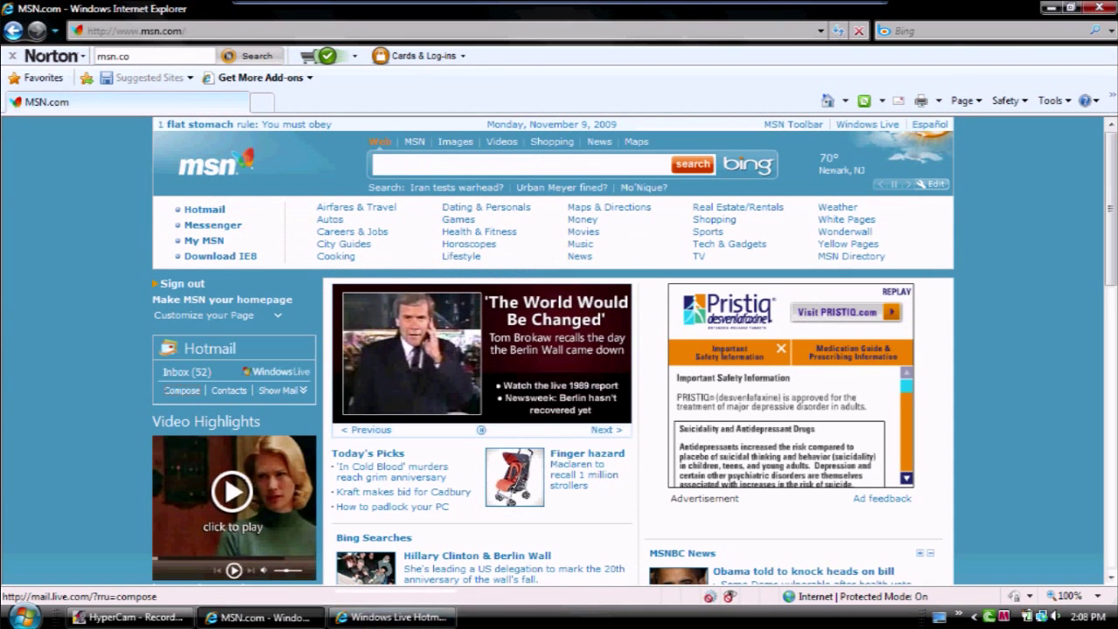
{"action": "left_click", "coordinate": [279, 620]}
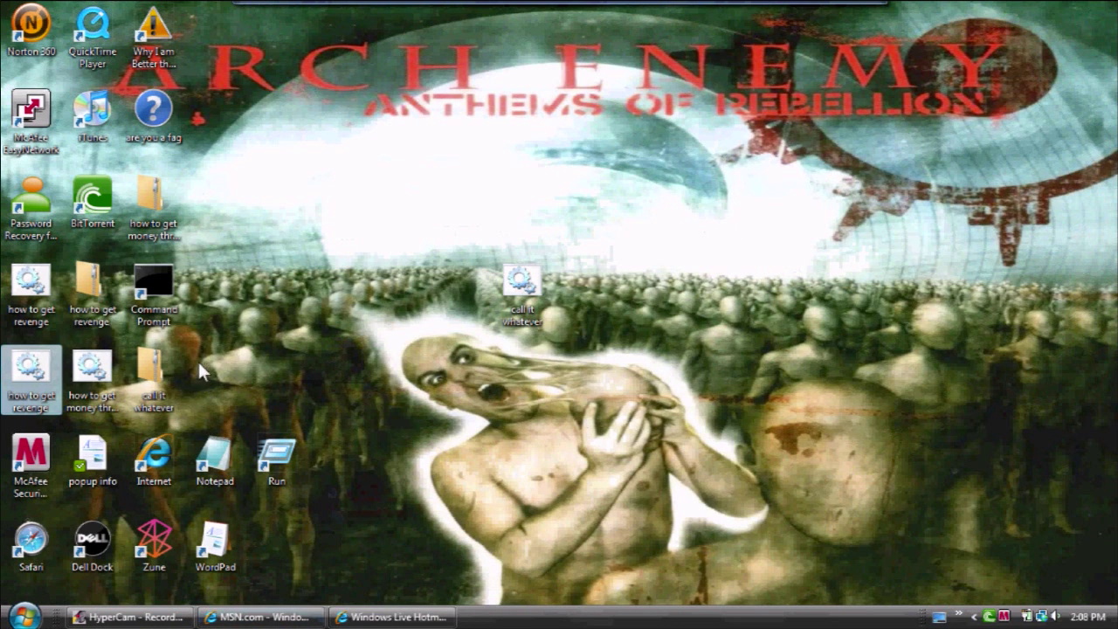
{"action": "double_click", "coordinate": [87, 395]}
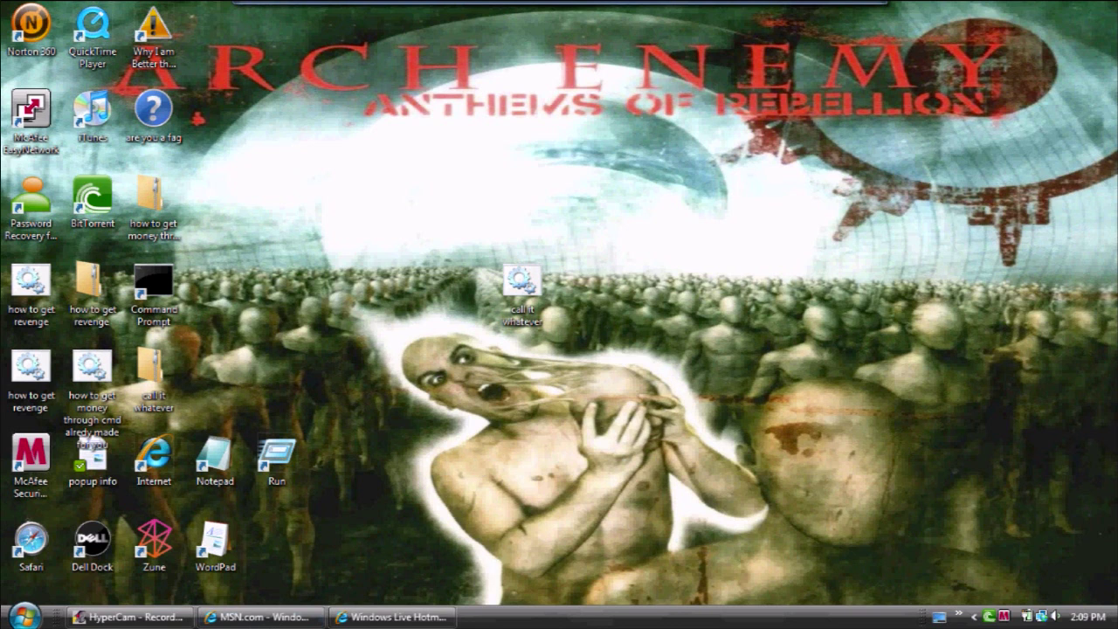
Step: Bring the Hotmail compose page back to the front, minimizing the MSN window
{"action": "left_click", "coordinate": [284, 618]}
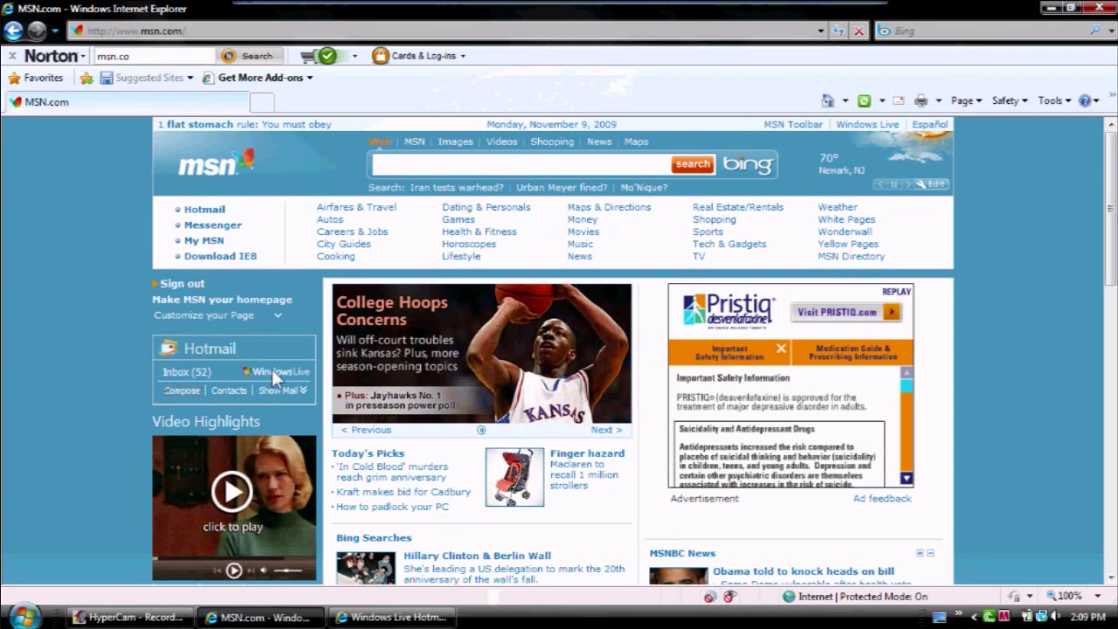
{"action": "left_click", "coordinate": [1050, 8]}
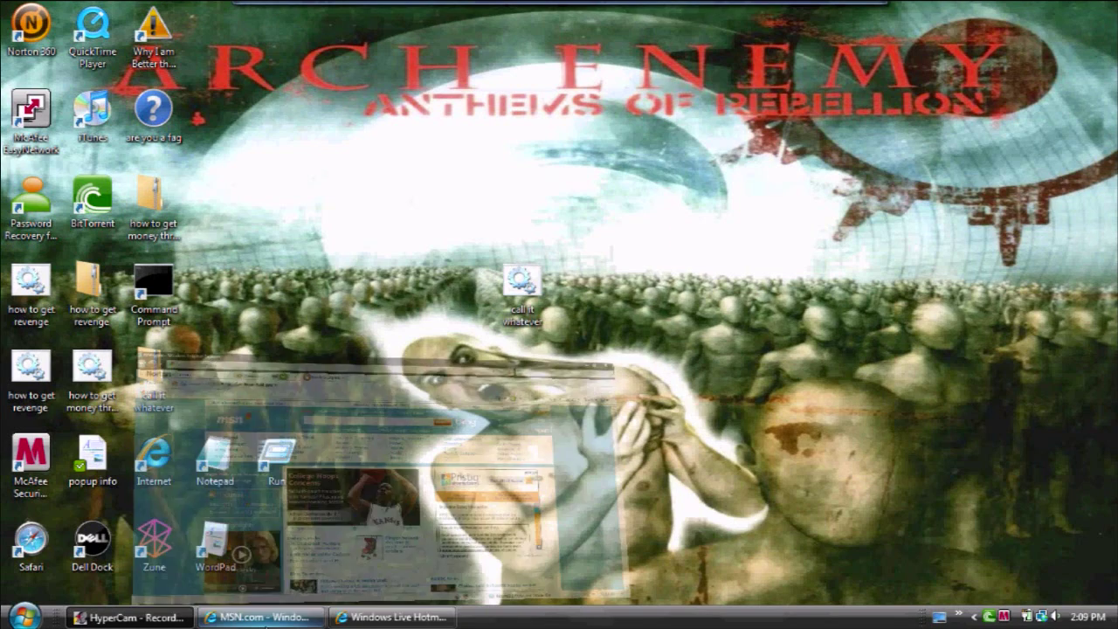
{"action": "left_click", "coordinate": [391, 617]}
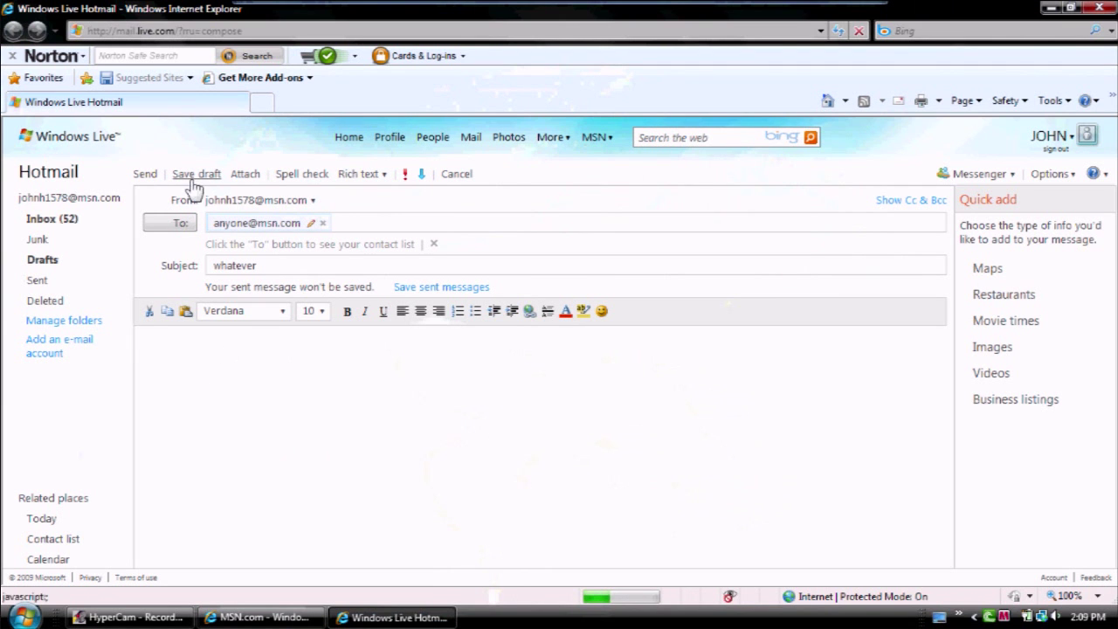
Step: Attach call it whatever.zip from the Desktop to the draft
{"action": "left_click", "coordinate": [246, 178]}
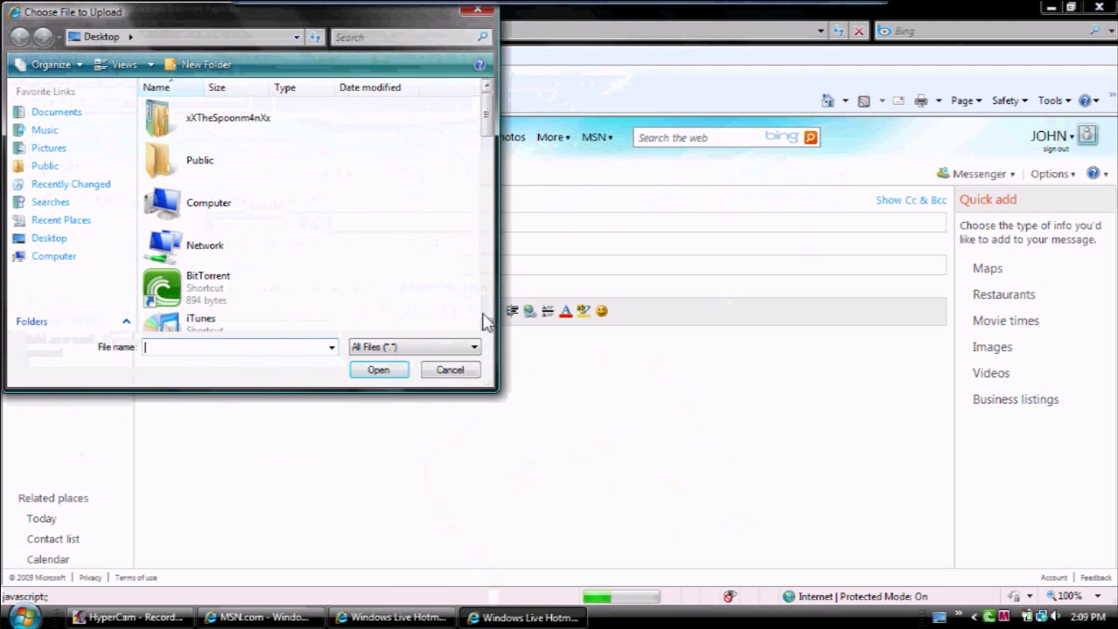
{"action": "left_click", "coordinate": [486, 324]}
{"action": "left_click", "coordinate": [486, 324]}
{"action": "left_click", "coordinate": [487, 324]}
{"action": "left_click", "coordinate": [486, 324]}
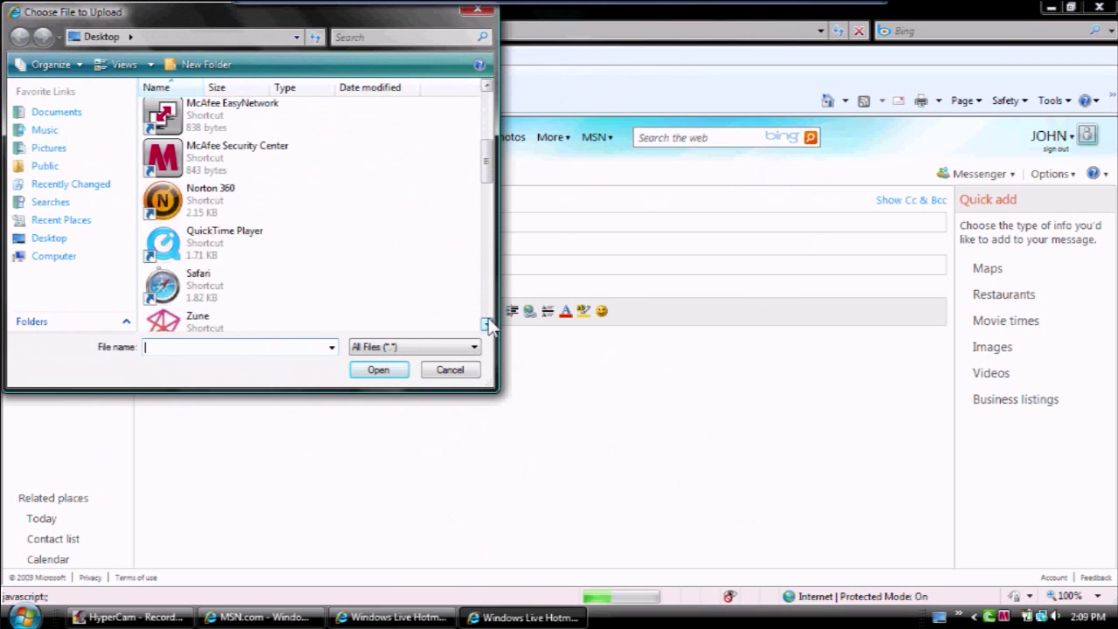
{"action": "left_click", "coordinate": [486, 324]}
{"action": "left_click", "coordinate": [487, 324]}
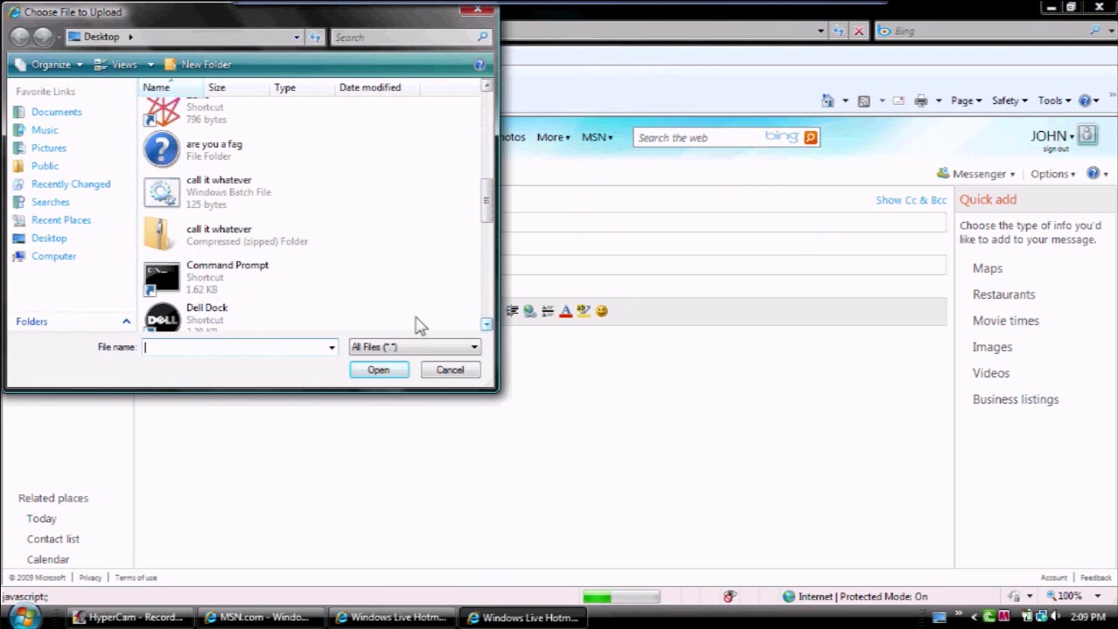
{"action": "left_click", "coordinate": [201, 247]}
{"action": "left_click", "coordinate": [395, 373]}
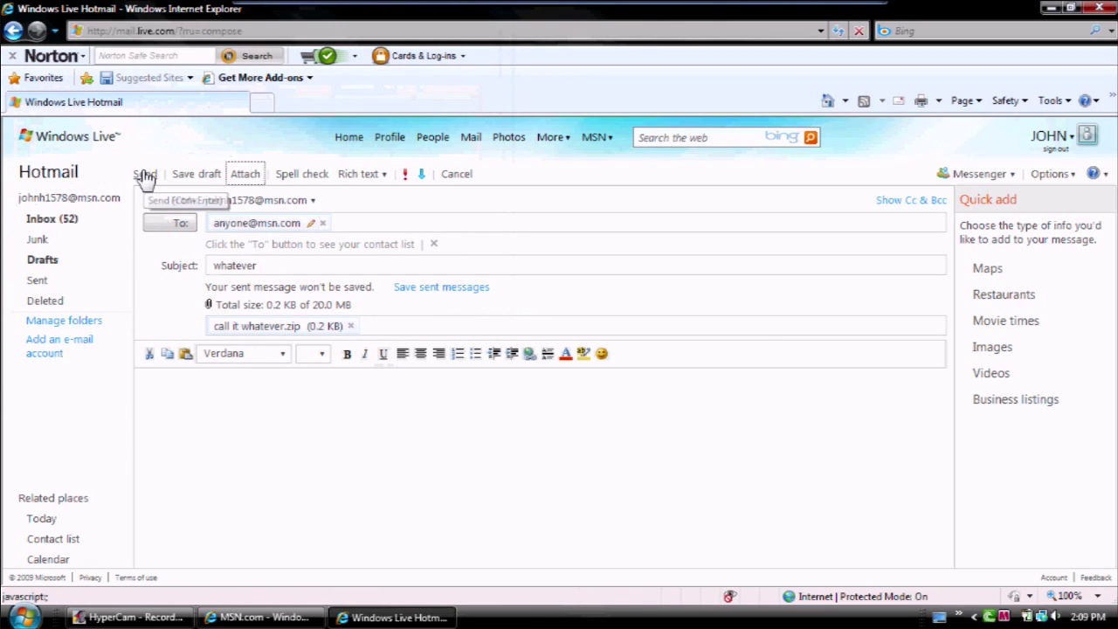
Step: Send the 'whatever' message with its zipped attachment
{"action": "left_click", "coordinate": [145, 176]}
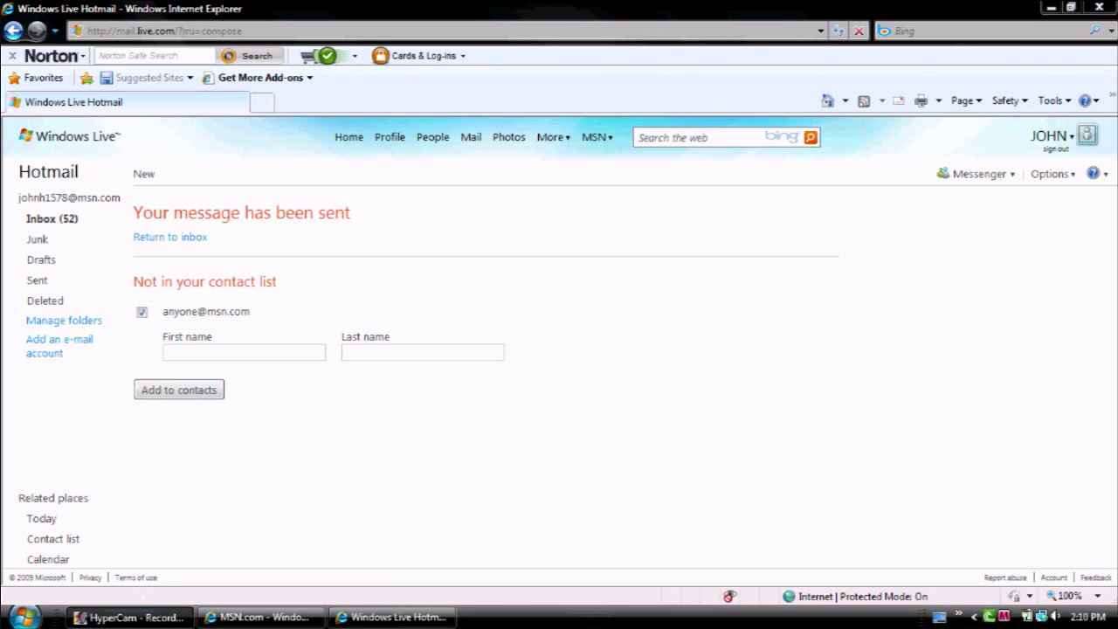
Step: Minimize Hotmail and bring up the actions for the call it whatever batch file on the desktop
{"action": "left_click", "coordinate": [367, 617]}
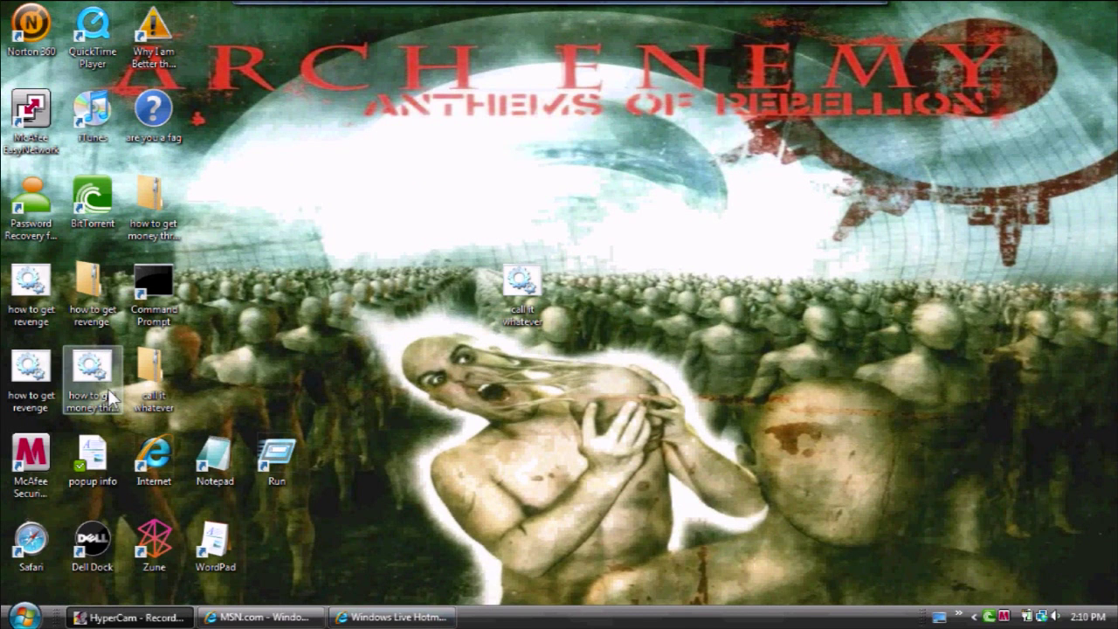
{"action": "right_click", "coordinate": [521, 291]}
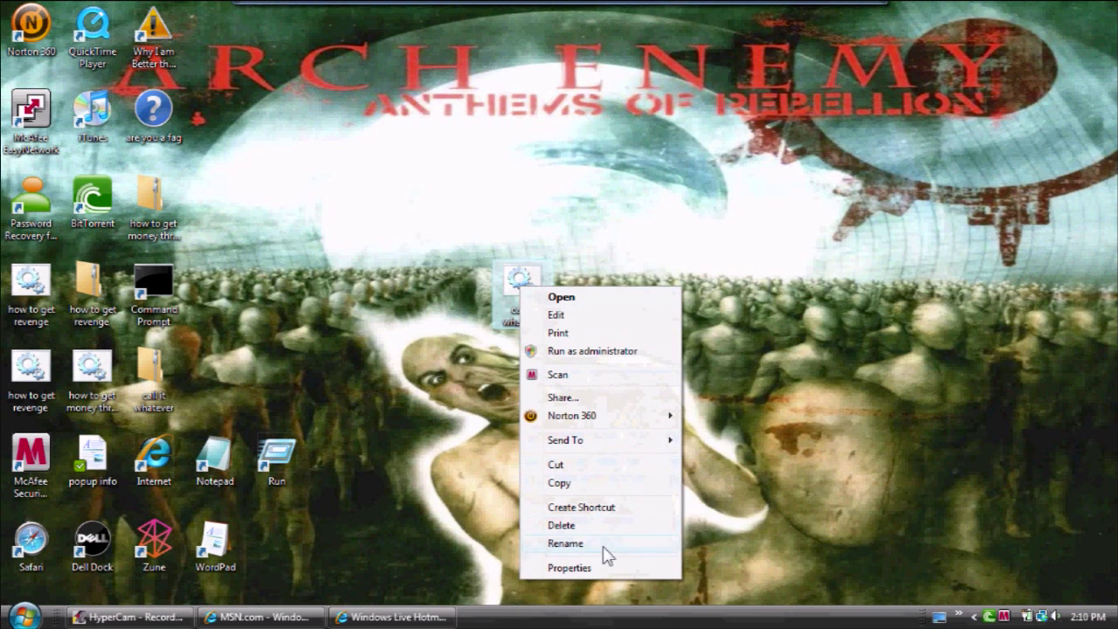